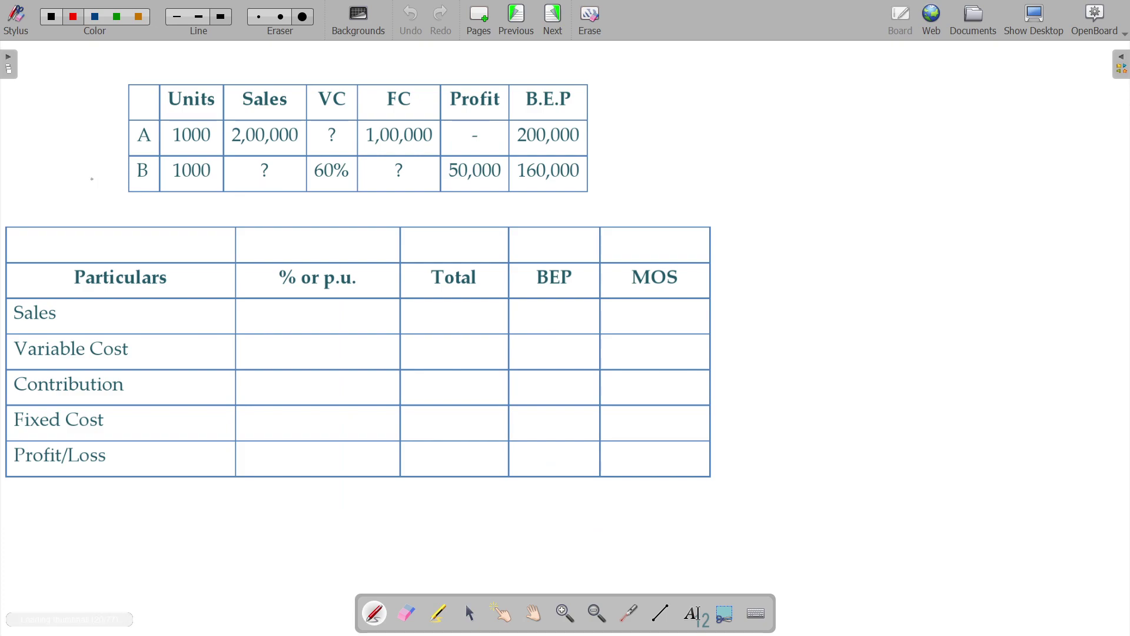
Circle company B's row, write 1000 units above Total, double-underline sales, and write 60
mouse_move(109, 178)
left_mouse_down()
mouse_move(151, 166)
mouse_move(104, 176)
mouse_move(138, 156)
mouse_move(231, 188)
left_mouse_up()
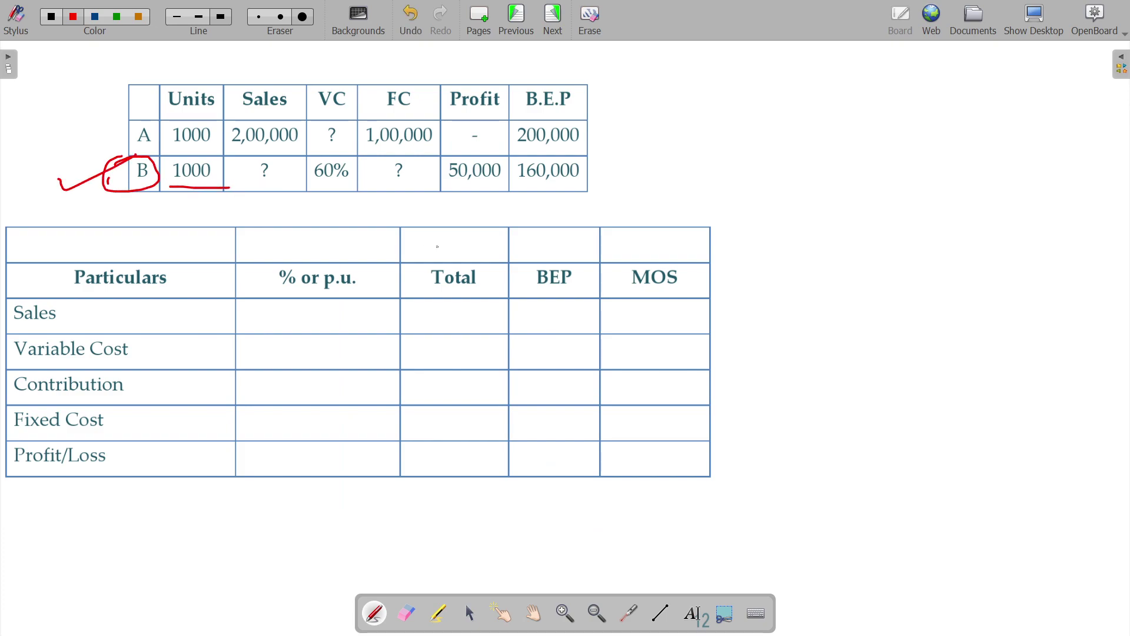
left_click_drag(443, 241, 443, 254)
left_click_drag(448, 244, 479, 246)
left_click_drag(482, 243, 492, 244)
mouse_move(246, 192)
left_mouse_down()
mouse_move(278, 180)
mouse_move(354, 193)
left_mouse_up()
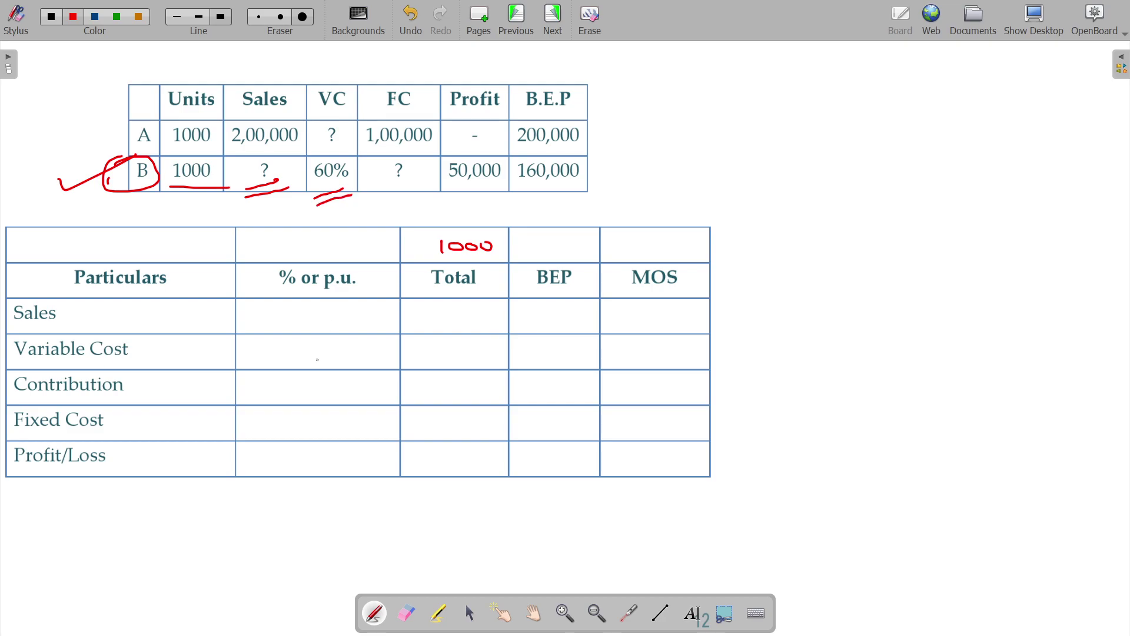
mouse_move(328, 345)
left_mouse_down()
mouse_move(315, 355)
mouse_move(345, 354)
mouse_move(305, 326)
mouse_move(339, 313)
left_mouse_up()
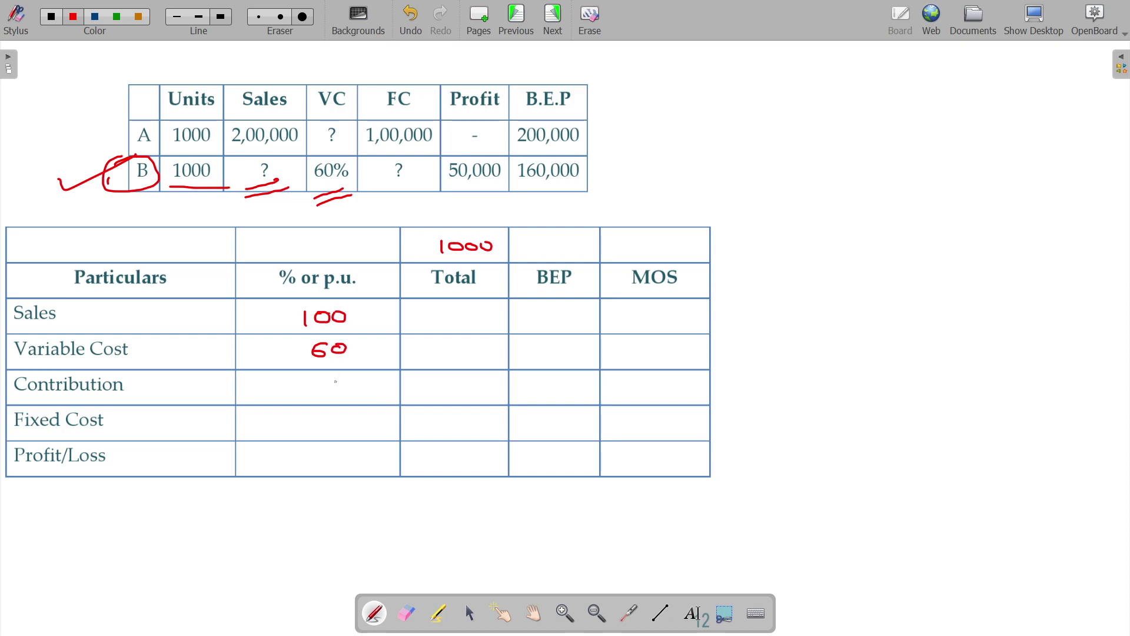
Write 40 as the contribution percentage and cross out the fixed cost and profit percentages
left_click_drag(327, 381, 318, 394)
left_click_drag(319, 394, 347, 383)
mouse_move(335, 421)
left_mouse_down()
mouse_move(318, 464)
mouse_move(343, 459)
left_mouse_up()
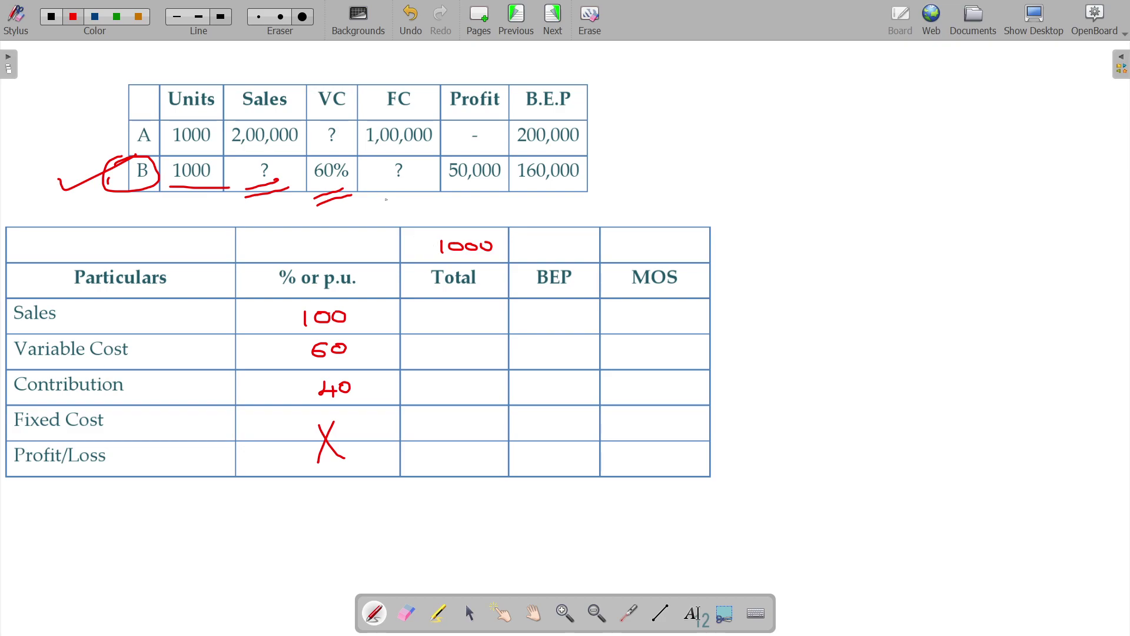
Tick company B's fixed cost and 50,000 profit, and write 50000 as Total profit
mouse_move(391, 191)
left_mouse_down()
mouse_move(396, 200)
mouse_move(419, 180)
left_mouse_up()
mouse_move(470, 192)
left_mouse_down()
mouse_move(474, 200)
mouse_move(500, 181)
left_mouse_up()
mouse_move(433, 451)
left_mouse_down()
mouse_move(428, 463)
mouse_move(449, 451)
left_mouse_up()
mouse_move(450, 452)
left_mouse_down()
mouse_move(449, 462)
mouse_move(500, 453)
left_mouse_up()
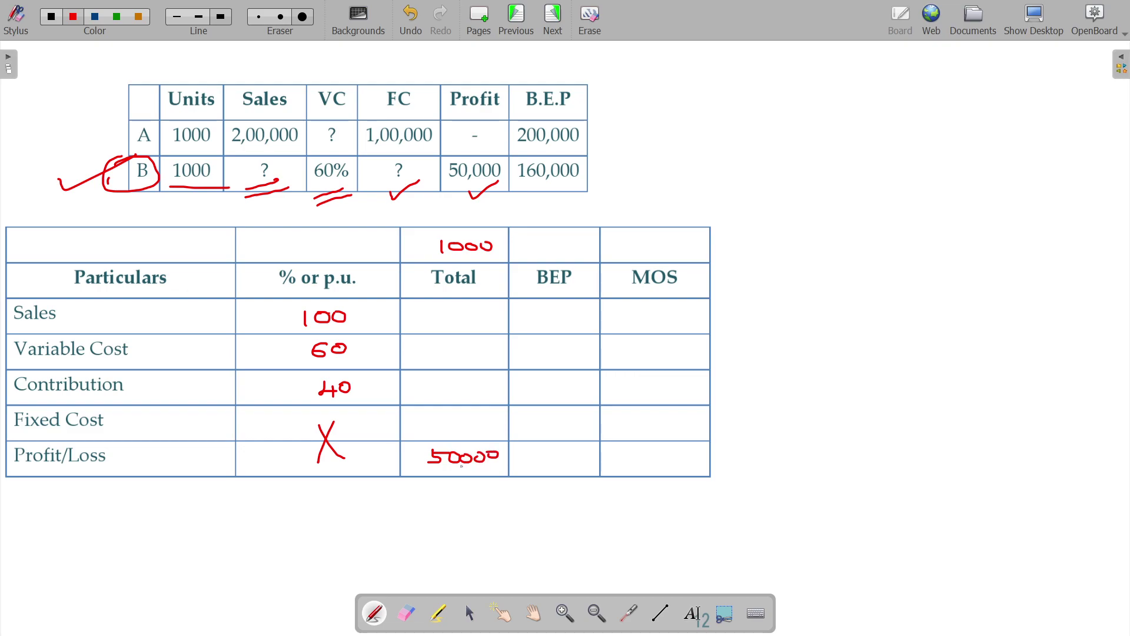
Tick the 160,000 break-even figure, then write 160000 as BEP sales and 0 as BEP profit
left_click_drag(534, 181, 572, 167)
mouse_move(528, 311)
left_mouse_down()
mouse_move(526, 325)
mouse_move(589, 312)
mouse_move(559, 331)
left_mouse_up()
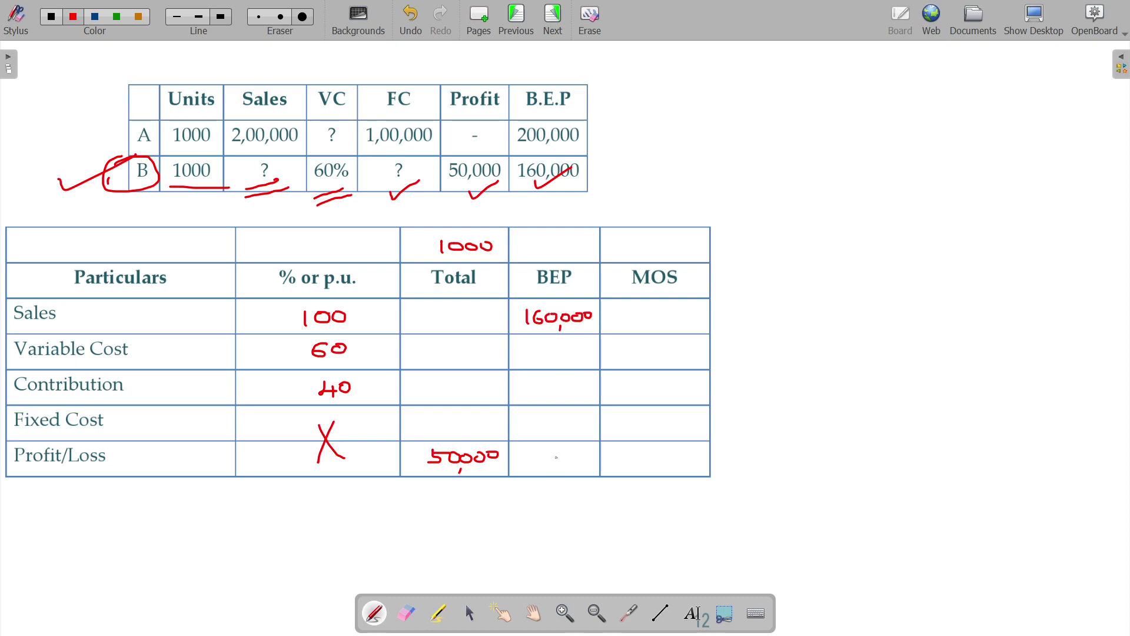
mouse_move(557, 453)
left_mouse_down()
mouse_move(553, 462)
mouse_move(549, 447)
left_mouse_up()
Write 0 as MOS fixed cost and bracket the 100/60/40 percentages
mouse_move(652, 418)
left_mouse_down()
mouse_move(645, 427)
mouse_move(654, 418)
left_mouse_up()
left_click_drag(233, 302, 242, 397)
left_click_drag(234, 303, 245, 302)
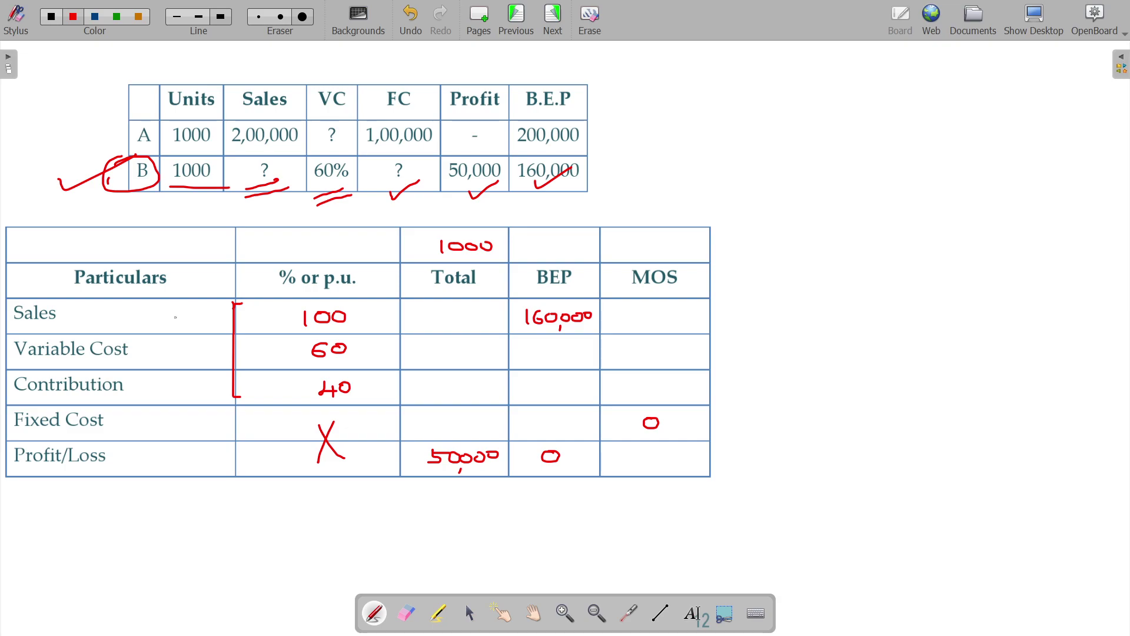
Write PVR = 40% beside the Sales row and double-underline it
left_click_drag(132, 312, 137, 331)
mouse_move(131, 307)
left_mouse_down()
mouse_move(134, 321)
mouse_move(156, 297)
mouse_move(161, 315)
left_mouse_up()
mouse_move(160, 299)
left_mouse_down()
mouse_move(175, 309)
mouse_move(187, 294)
left_mouse_up()
left_click(179, 294)
left_click_drag(180, 302, 189, 299)
mouse_move(194, 284)
left_mouse_down()
mouse_move(192, 294)
mouse_move(202, 291)
left_mouse_up()
mouse_move(199, 281)
left_mouse_down()
mouse_move(201, 297)
mouse_move(210, 281)
mouse_move(224, 286)
mouse_move(219, 275)
left_mouse_up()
left_click(231, 278)
left_click_drag(163, 322, 189, 318)
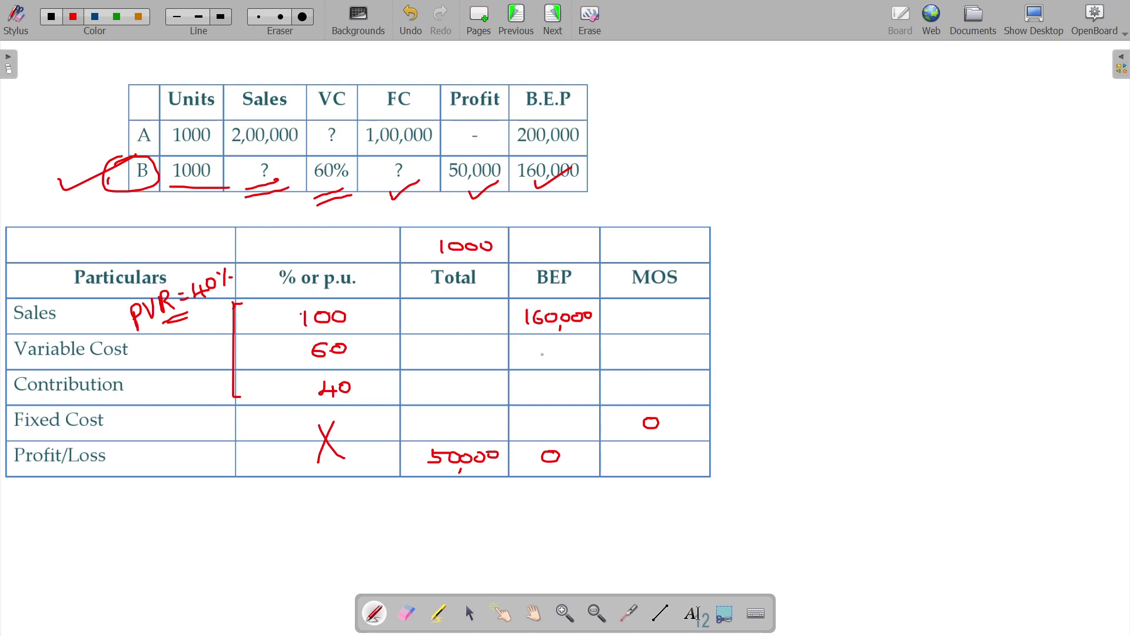
Write 96,000 variable cost and 64000 contribution in the BEP column, undoing a wrong digit
mouse_move(543, 348)
left_mouse_down()
mouse_move(542, 365)
mouse_move(596, 352)
left_mouse_up()
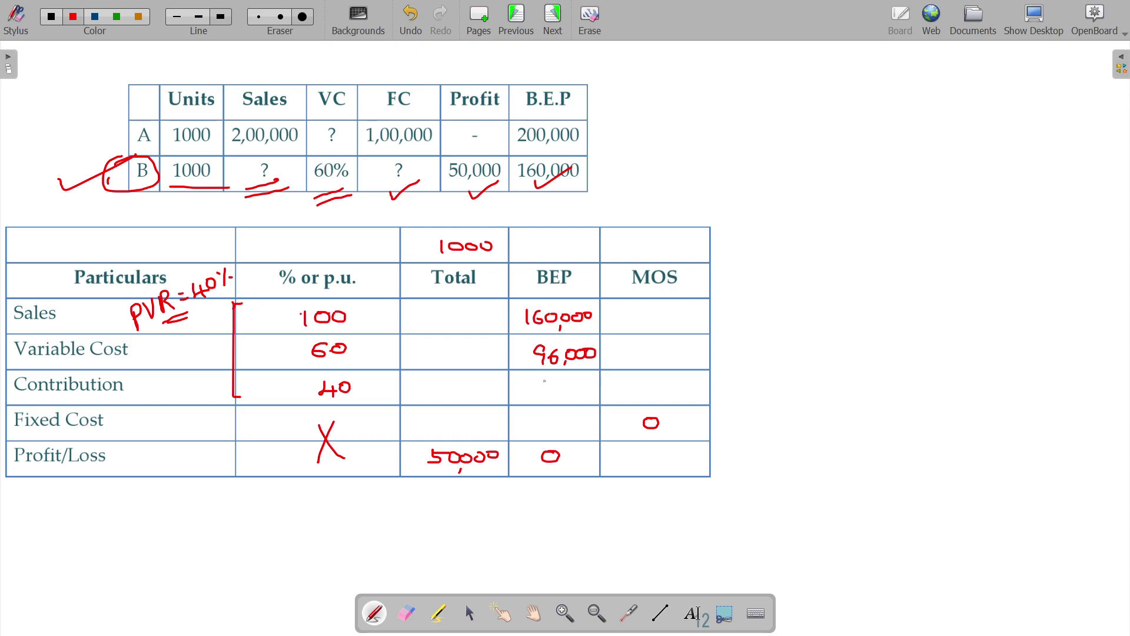
mouse_move(537, 381)
left_mouse_down()
mouse_move(536, 398)
mouse_move(562, 390)
left_mouse_up()
key("ctrl+z")
key("ctrl+z")
mouse_move(557, 382)
left_mouse_down()
mouse_move(557, 396)
mouse_move(568, 384)
mouse_move(591, 391)
left_mouse_up()
Write 50000 as profit under MOS
left_click(460, 443)
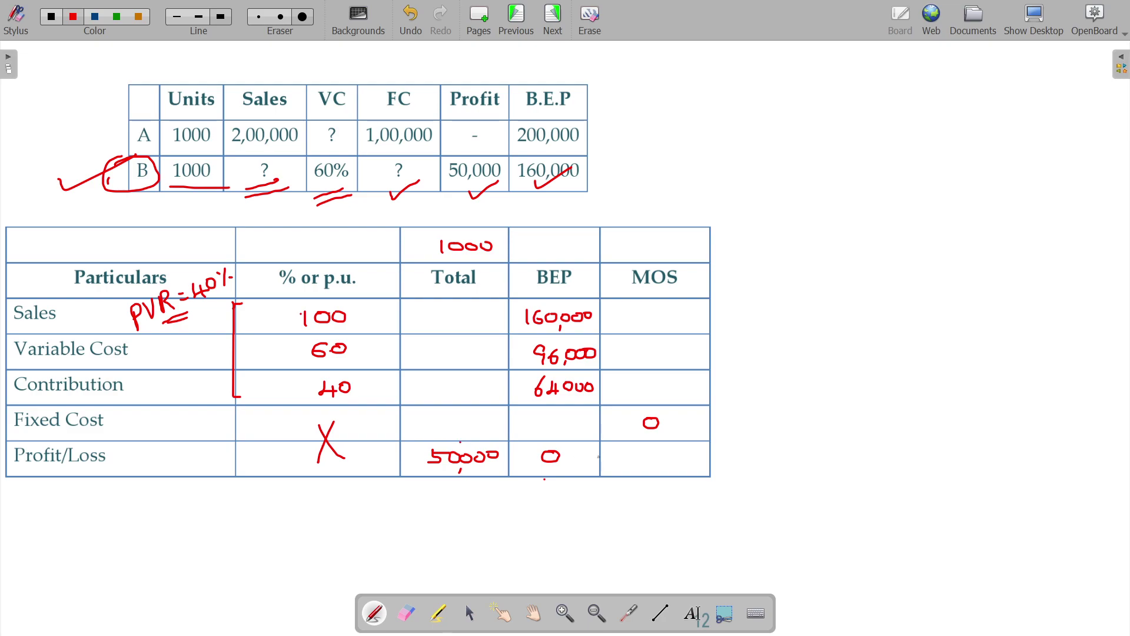
left_click_drag(634, 460, 634, 468)
left_click_drag(636, 454, 700, 456)
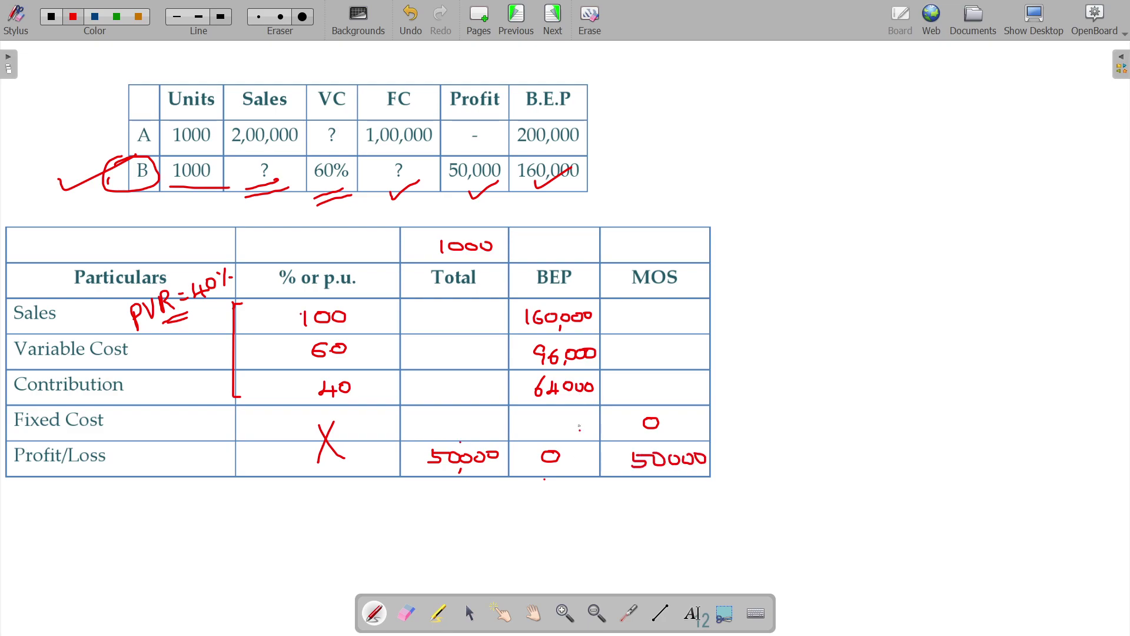
Write 64000 as the BEP fixed cost and box it
mouse_move(542, 416)
left_mouse_down()
mouse_move(534, 427)
mouse_move(556, 427)
left_mouse_up()
mouse_move(560, 418)
left_mouse_down()
mouse_move(558, 431)
mouse_move(578, 419)
left_mouse_up()
mouse_move(583, 419)
left_mouse_down()
mouse_move(519, 404)
mouse_move(513, 436)
mouse_move(601, 405)
left_mouse_up()
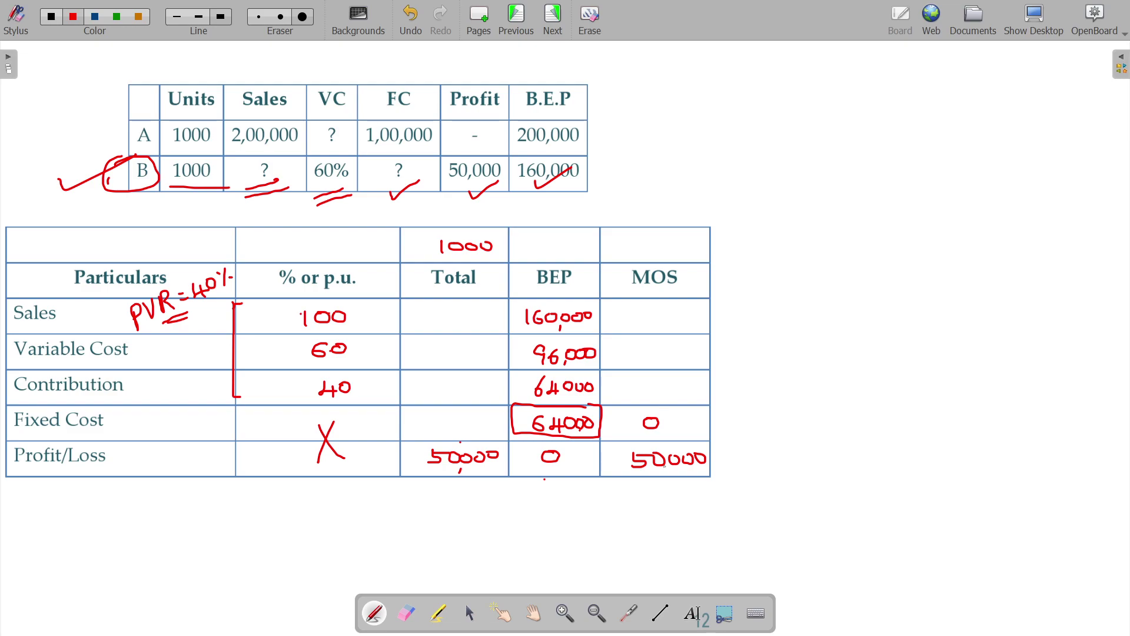
Write 50000 as MOS contribution and note c=P beside the top table
mouse_move(628, 384)
left_mouse_down()
mouse_move(627, 397)
mouse_move(687, 384)
mouse_move(657, 400)
left_mouse_up()
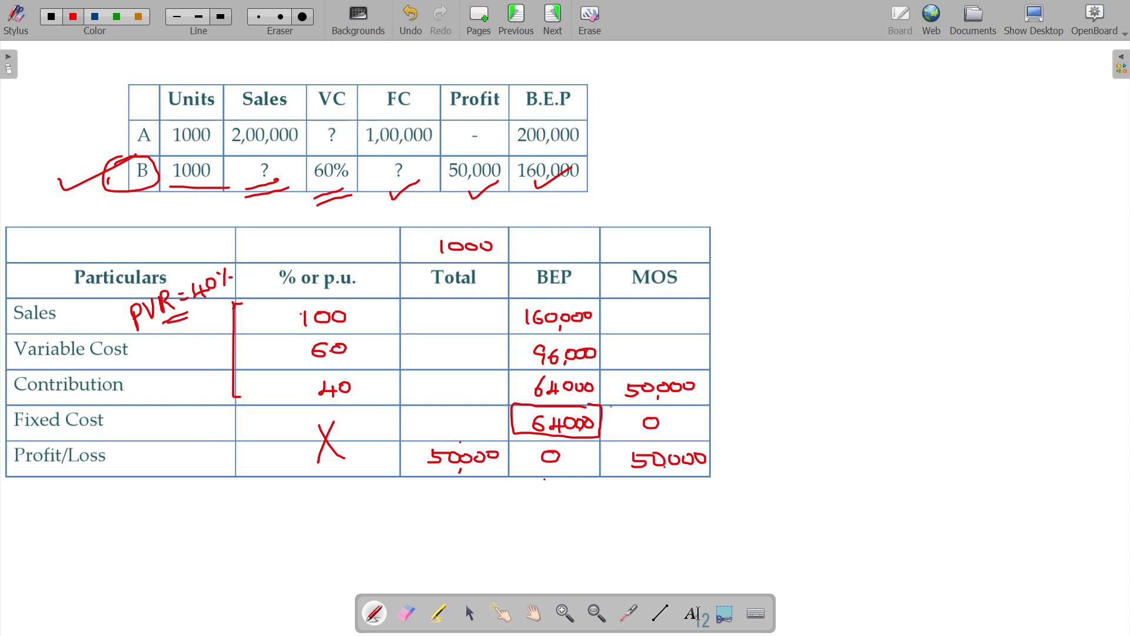
left_click_drag(675, 209, 753, 177)
left_click_drag(741, 187, 761, 183)
left_click_drag(759, 168, 766, 175)
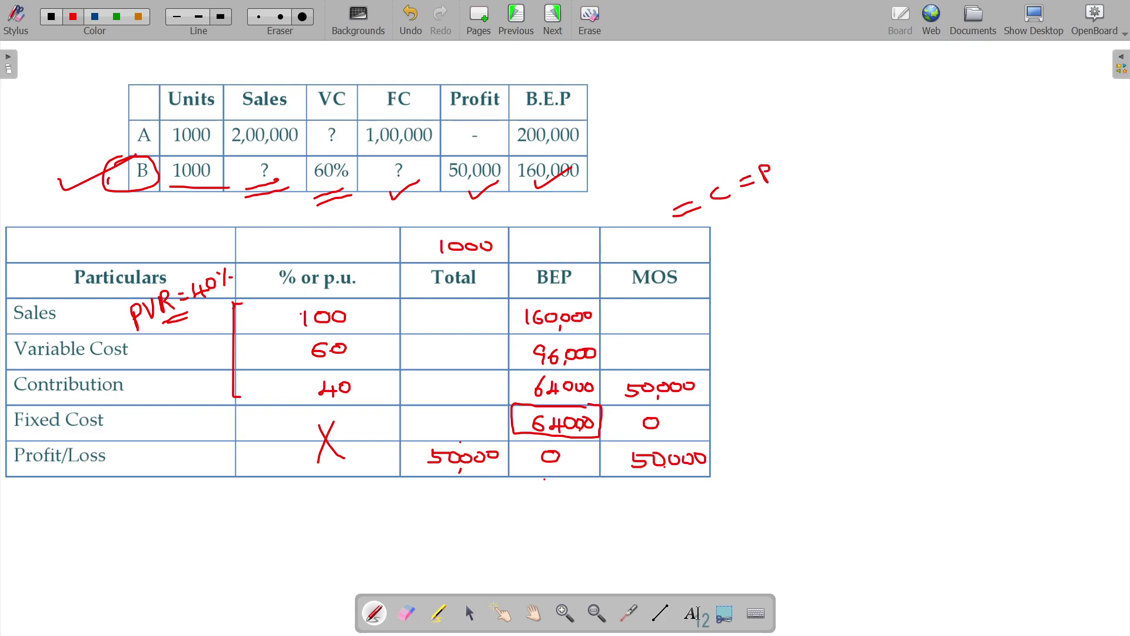
Write the note c=FC beside the top table
mouse_move(582, 206)
left_mouse_down()
mouse_move(591, 216)
mouse_move(602, 197)
left_mouse_up()
left_click_drag(595, 208, 616, 196)
left_click_drag(614, 183, 629, 179)
left_click_drag(618, 190, 647, 185)
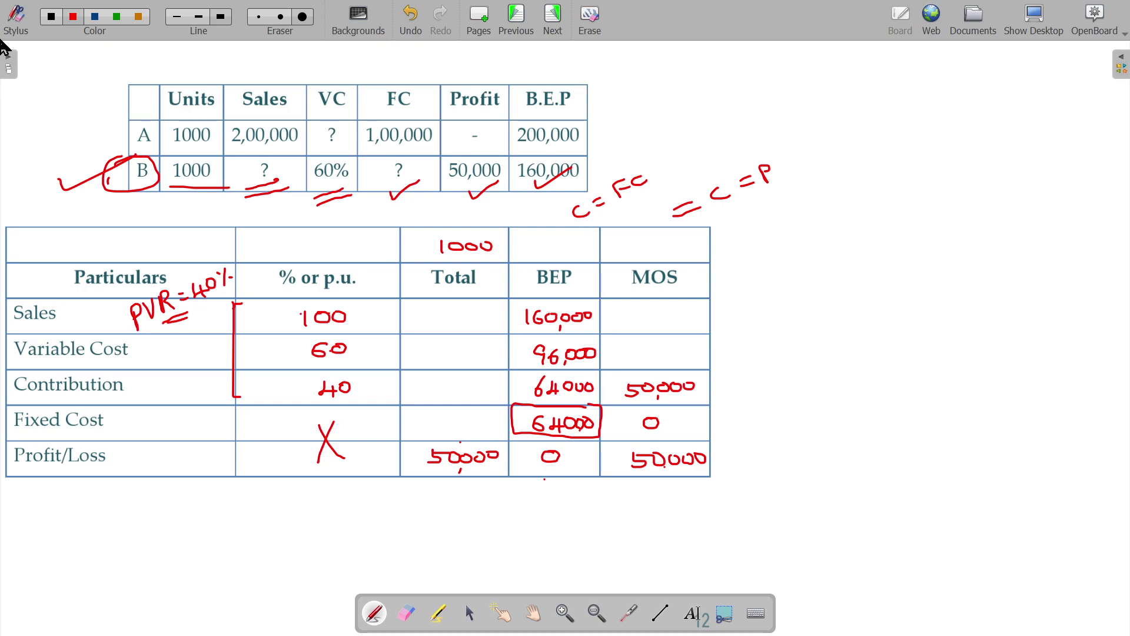
Erase the stray equals sign near c=P and return to the red pen
left_click(281, 17)
left_click_drag(692, 246, 682, 212)
left_click(88, 19)
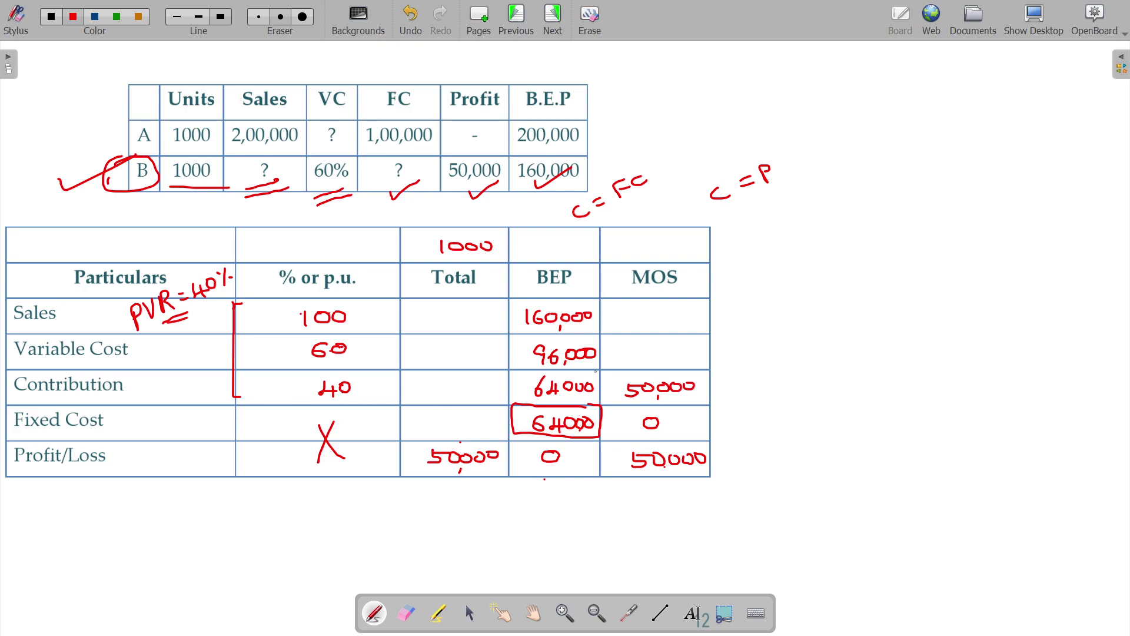
Write 75000 as MOS variable cost and work the 100:60:40 = 5:3:2 ratio aside
mouse_move(718, 389)
left_mouse_down()
mouse_move(741, 391)
mouse_move(728, 354)
mouse_move(742, 348)
left_mouse_up()
mouse_move(627, 345)
left_mouse_down()
mouse_move(655, 346)
mouse_move(635, 363)
mouse_move(692, 350)
left_mouse_up()
left_click_drag(725, 315, 724, 326)
mouse_move(735, 316)
left_mouse_down()
mouse_move(744, 318)
mouse_move(743, 389)
mouse_move(806, 384)
left_mouse_up()
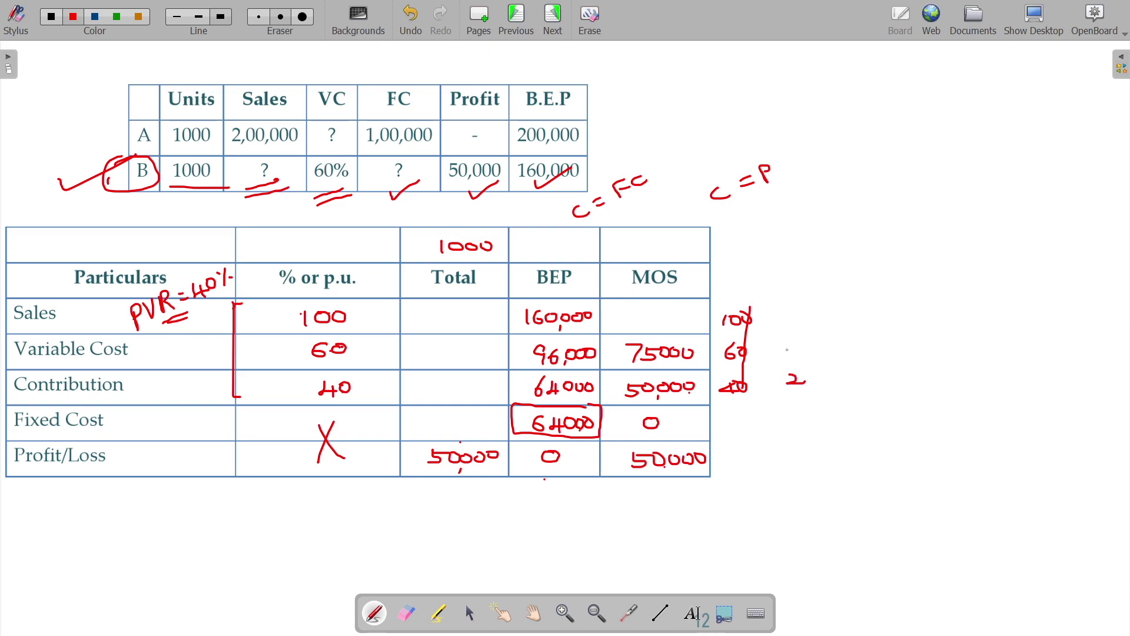
mouse_move(787, 346)
left_mouse_down()
mouse_move(798, 353)
mouse_move(784, 360)
left_mouse_up()
left_click_drag(796, 318, 785, 329)
left_click_drag(813, 372, 836, 367)
Write 125000 as MOS sales, undoing a wrong digit along the way
mouse_move(627, 315)
left_mouse_down()
mouse_move(625, 328)
mouse_move(665, 319)
left_mouse_up()
key("ctrl+z")
key("ctrl+z")
left_click_drag(672, 317, 692, 313)
Mark Total = BEP + MOS between the headings, tick 125000, and write 285000 as total sales
left_click_drag(493, 279, 519, 284)
mouse_move(598, 275)
left_mouse_down()
mouse_move(599, 289)
mouse_move(612, 280)
mouse_move(592, 296)
left_mouse_up()
left_click_drag(674, 302, 691, 297)
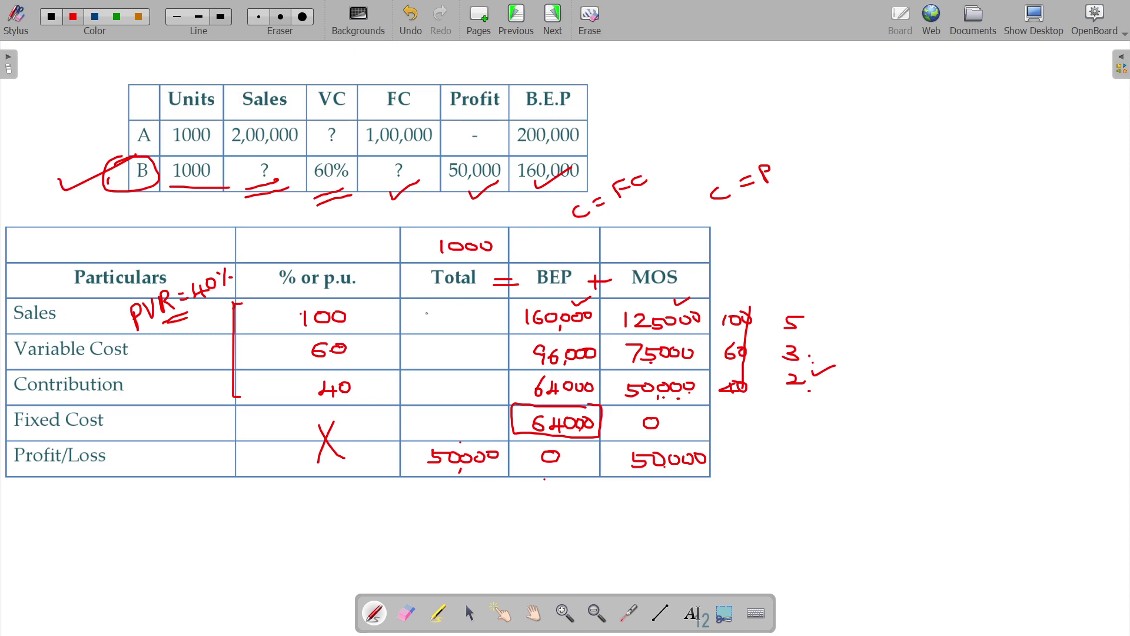
left_click_drag(420, 314, 455, 327)
left_click_drag(453, 316, 493, 316)
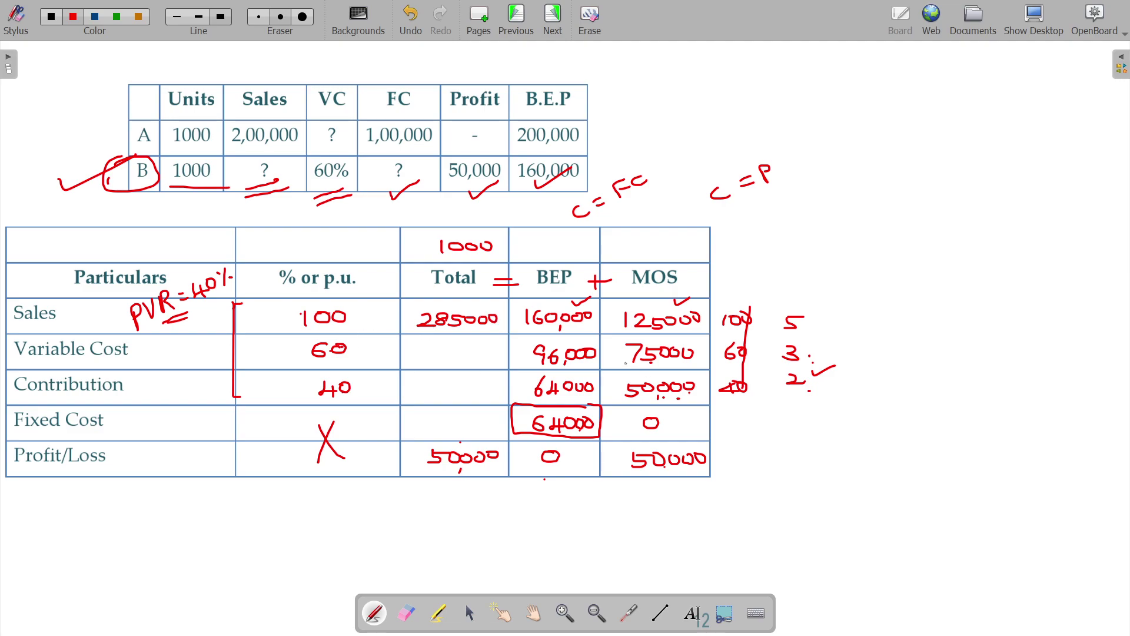
Write Total variable cost 171000, contribution 114000 and fixed cost 64000, underlining below the table
left_click_drag(604, 335, 604, 345)
mouse_move(425, 345)
left_mouse_down()
mouse_move(425, 362)
mouse_move(451, 362)
left_mouse_up()
left_click_drag(458, 355, 491, 350)
left_click_drag(423, 382, 431, 397)
mouse_move(444, 385)
left_mouse_down()
mouse_move(441, 401)
mouse_move(488, 387)
left_mouse_up()
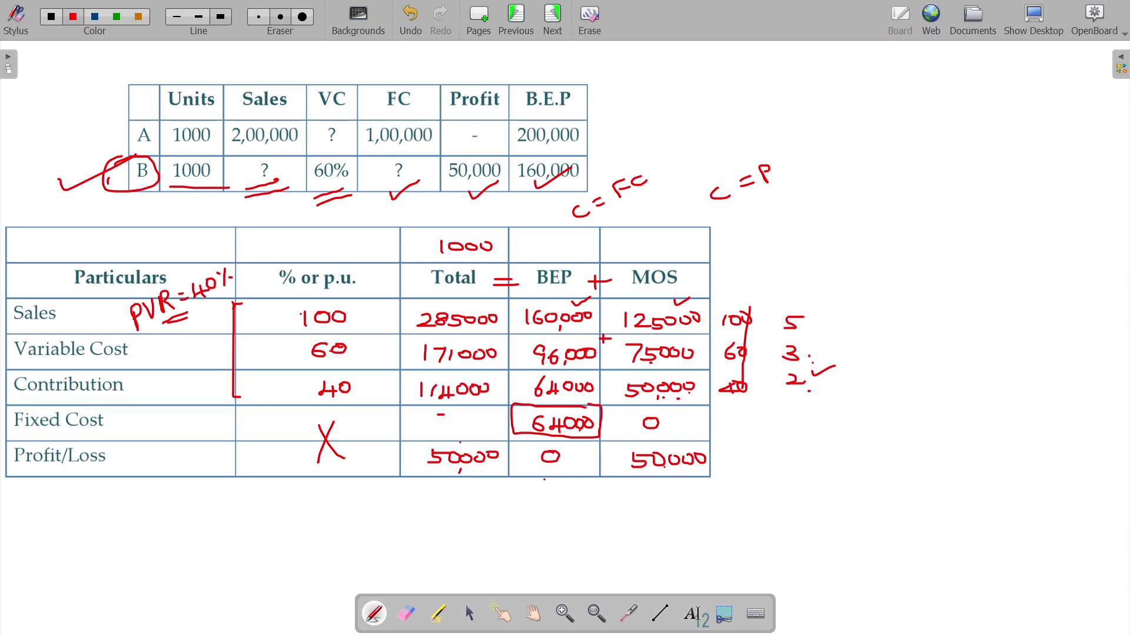
left_click_drag(441, 414, 436, 425)
mouse_move(451, 418)
left_mouse_down()
mouse_move(448, 428)
mouse_move(463, 426)
left_mouse_up()
mouse_move(458, 418)
left_mouse_down()
mouse_move(457, 432)
mouse_move(491, 417)
left_mouse_up()
left_click(486, 419)
left_click_drag(453, 504, 533, 513)
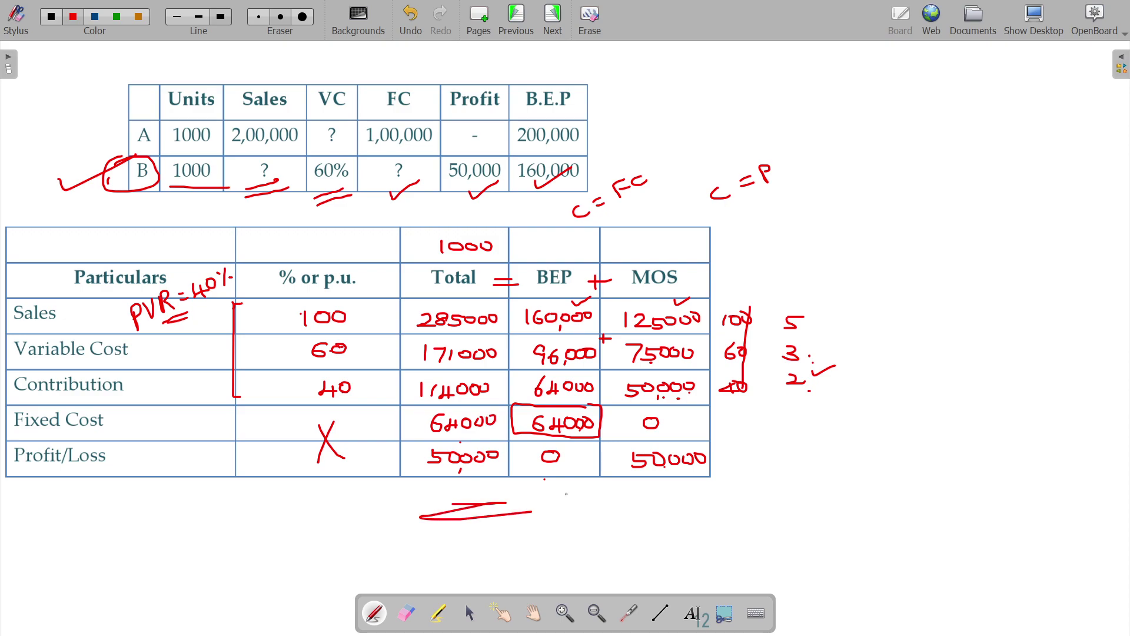